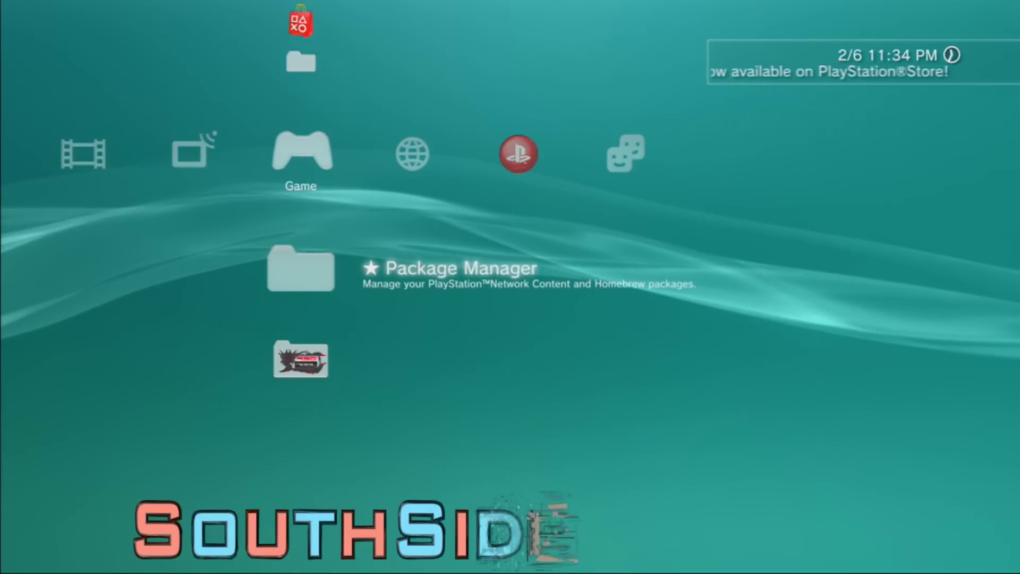
- Try a PSN sign-in, decline the system update, then return to the Game column's Unknown folder
key("Right")
key("Right")
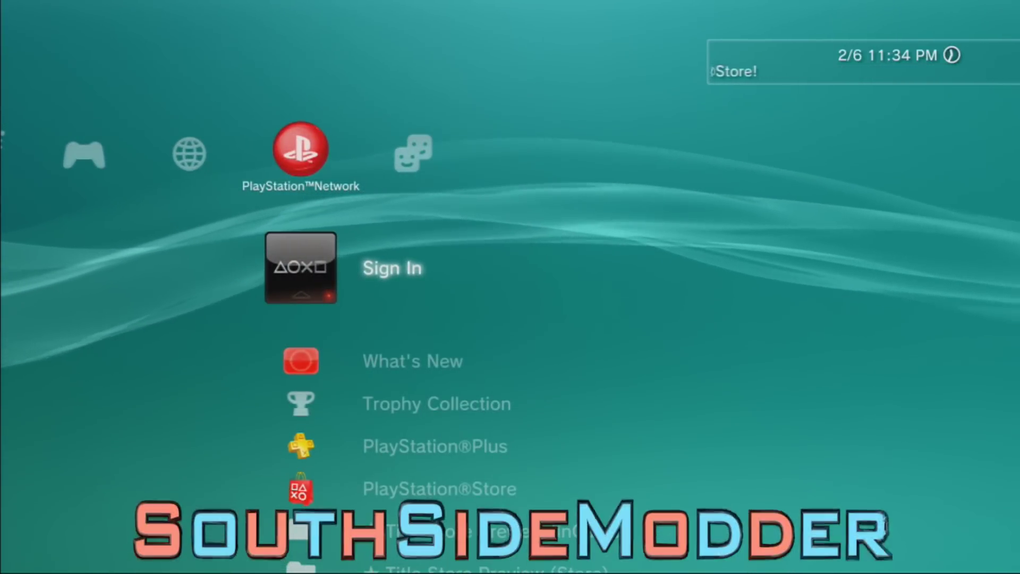
key("Return")
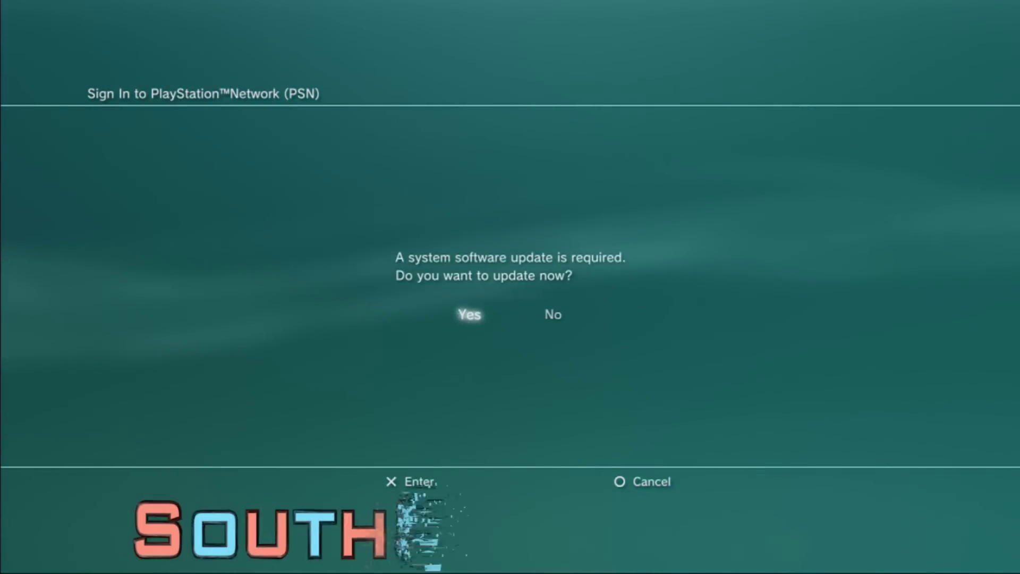
key("Escape")
key("Left")
key("Left")
key("Down")
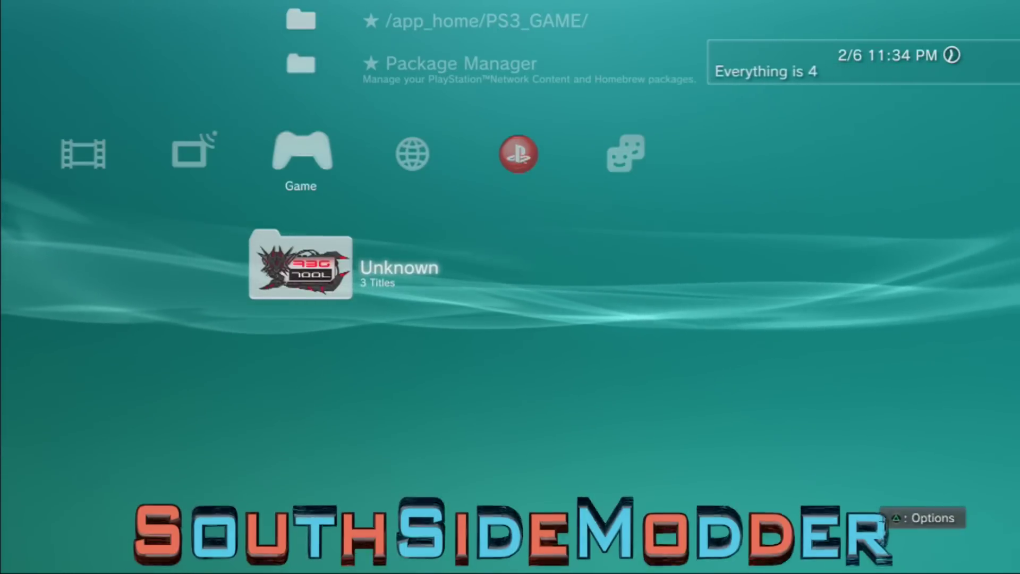
- Open the Unknown homebrew folder and launch Rebug Toolbox
key("Return")
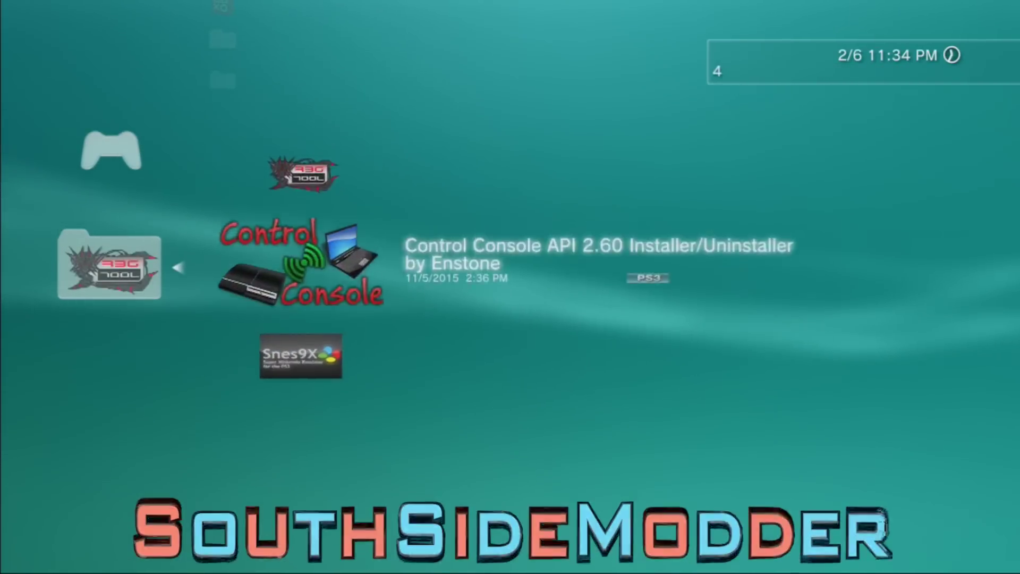
key("Up")
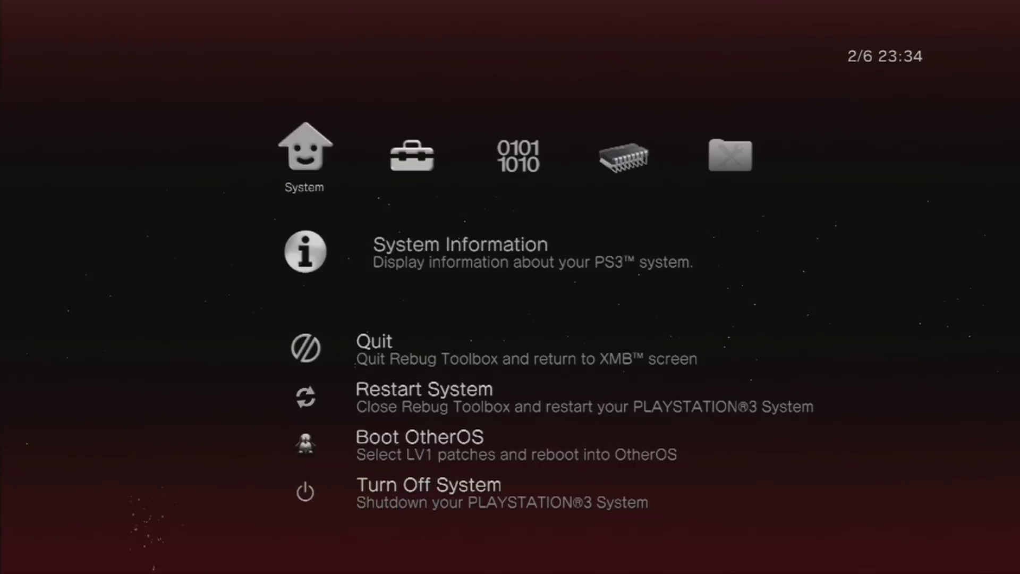
- Check that System Information shows firmware 4.70 and Selector > System Mode is Normal, then quit Rebug Toolbox
key("Return")
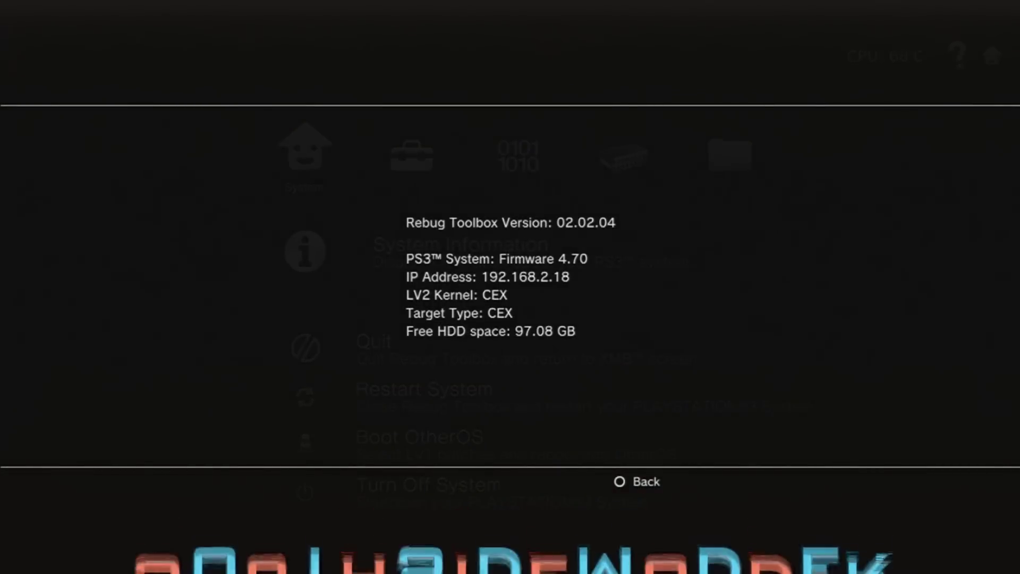
key("Escape")
key("Right")
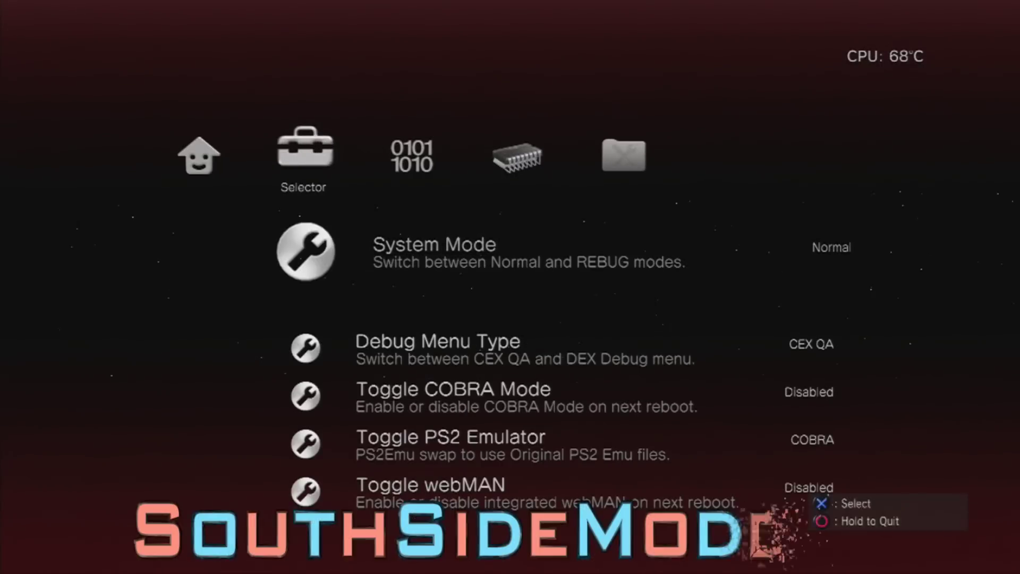
key("Return")
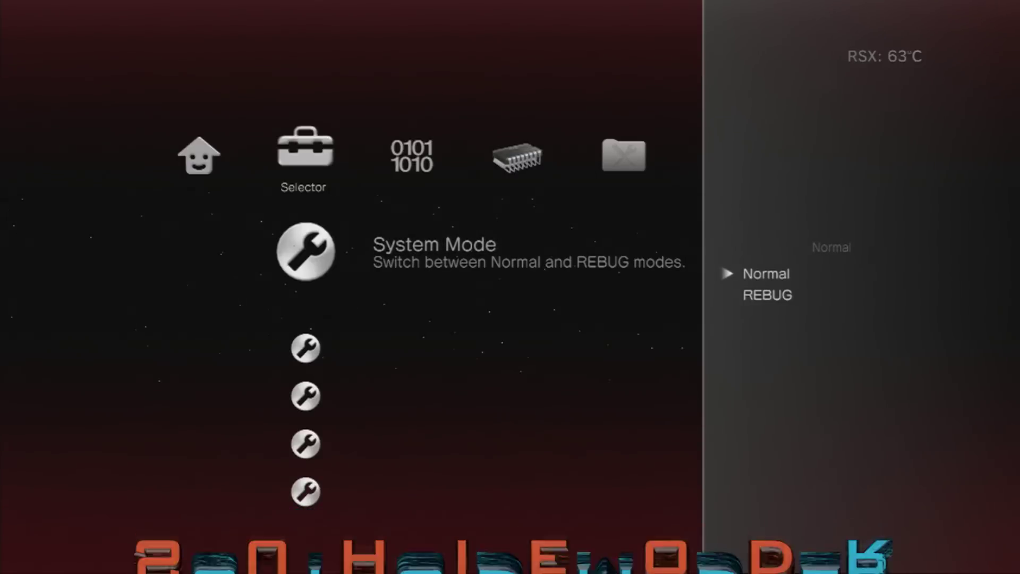
key("Escape")
key("Left")
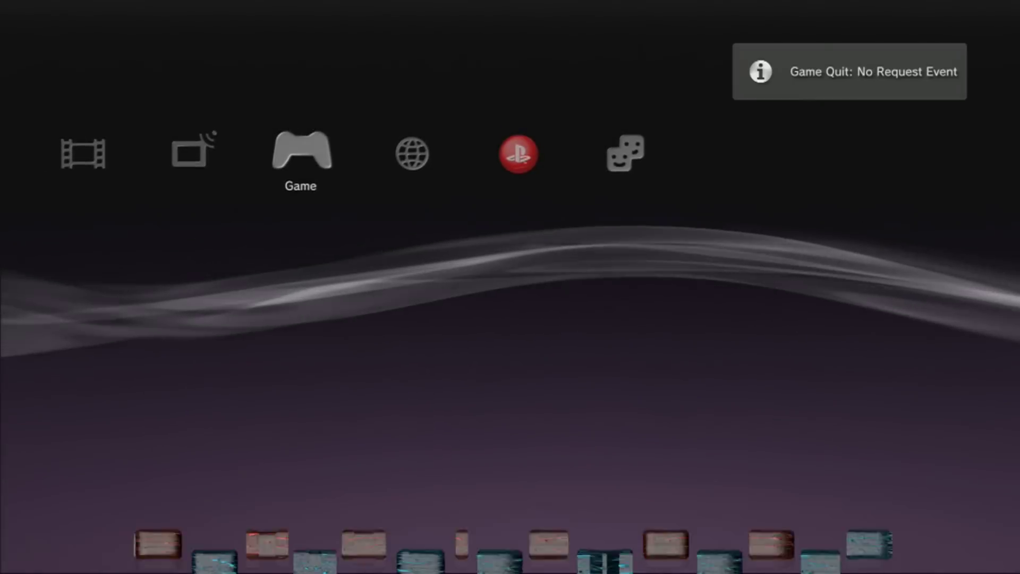
- Install SEN Enabler v5.8.3 [BETA-TEST].pkg from the USB root using Package Manager > Install Package Files > Standard
key("Up")
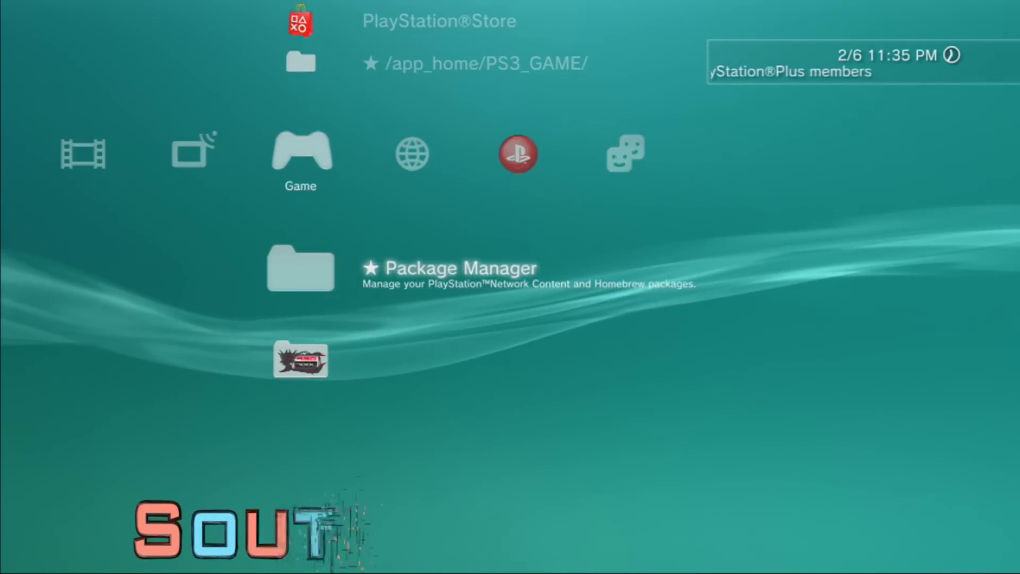
key("Return")
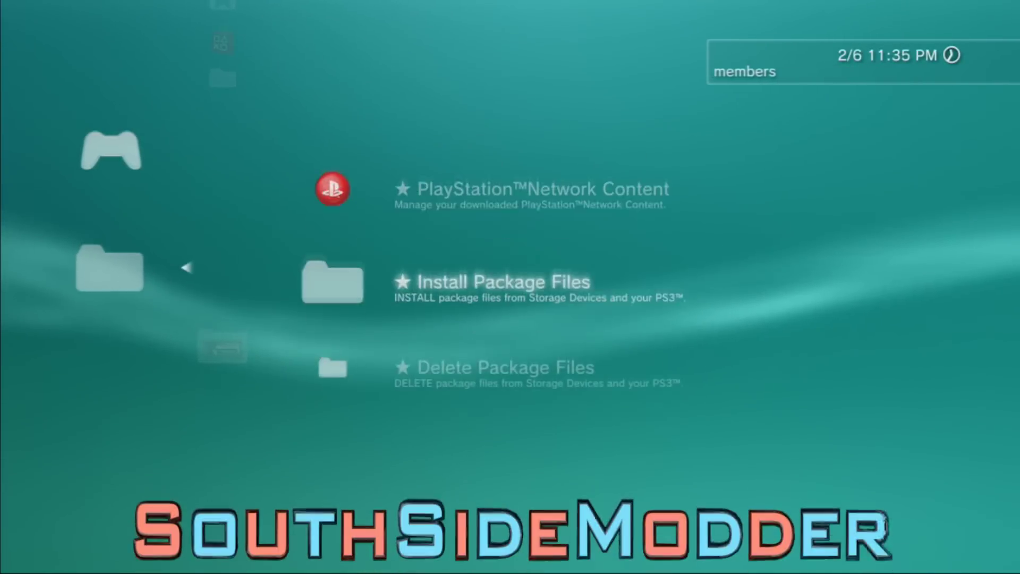
key("Return")
key("Down")
key("Down")
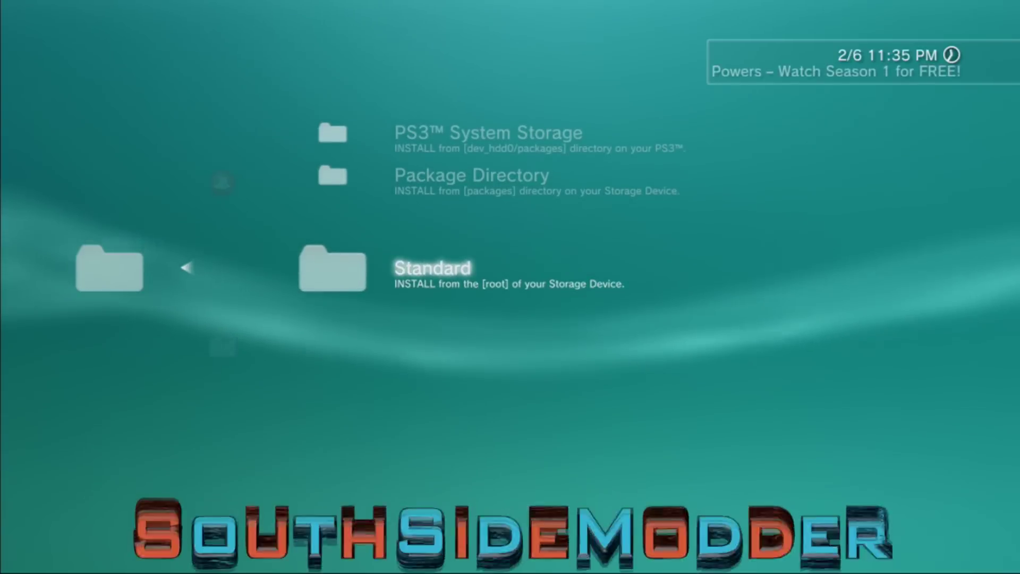
key("Return")
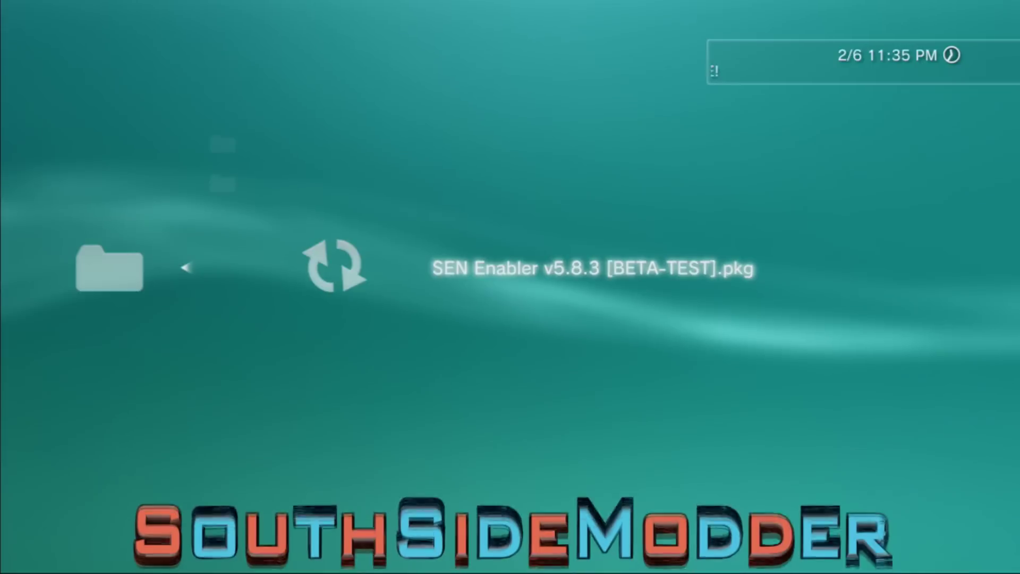
key("Return")
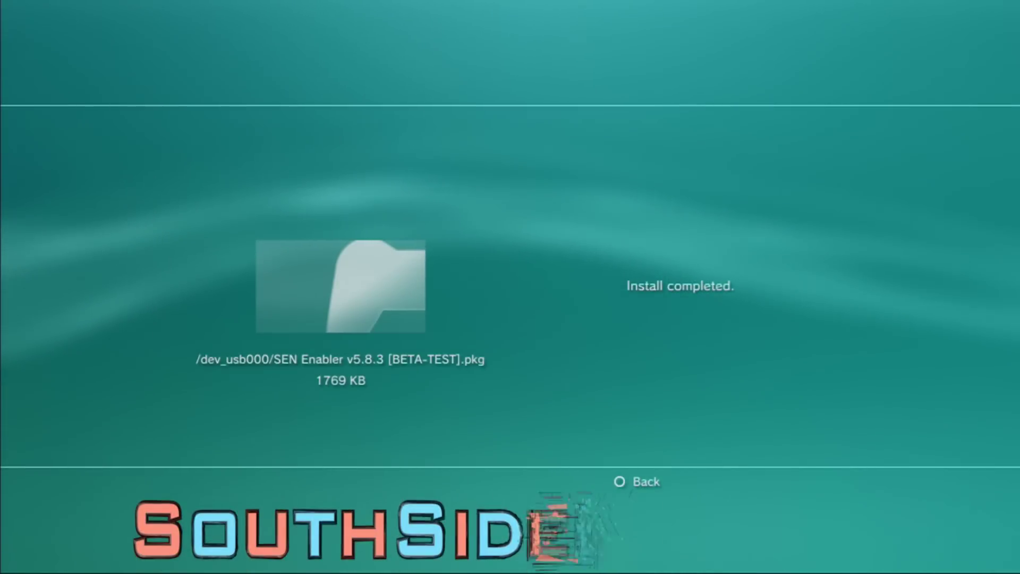
key("Escape")
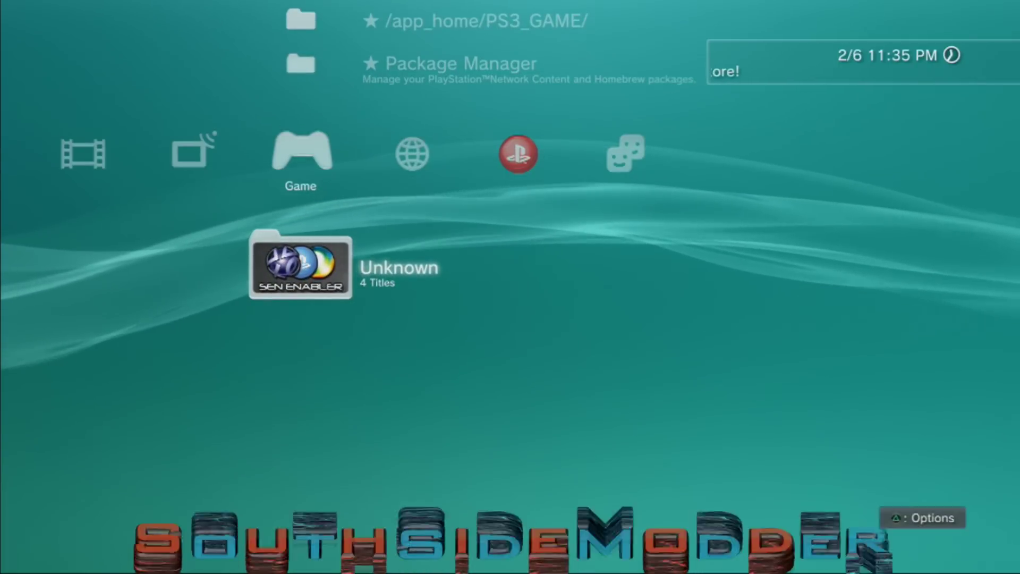
- Recheck the Package Manager's Standard list, then launch SEN Enabler 5.8.3 from its Game folder
key("Return")
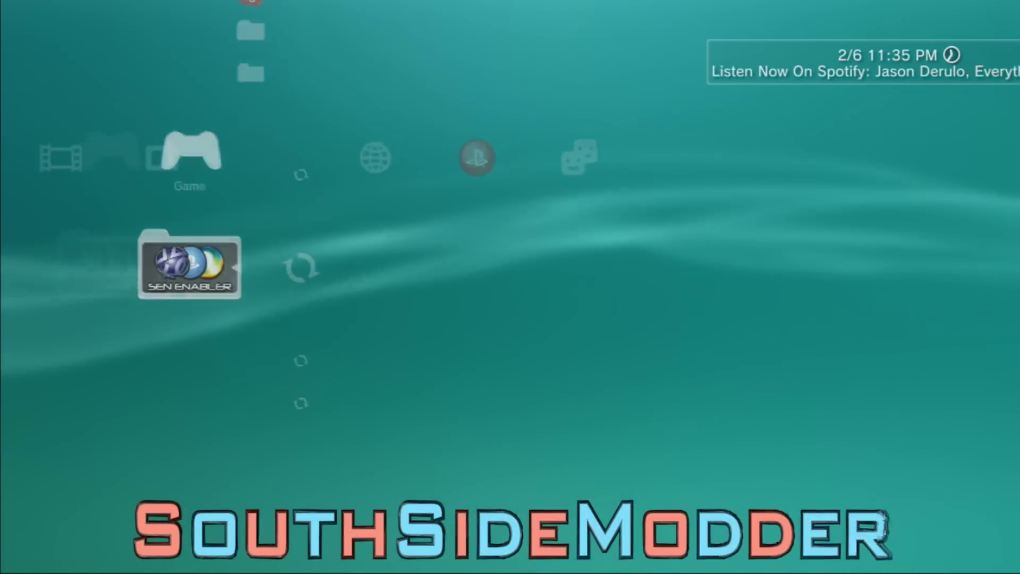
key("Escape")
key("Up")
key("Return")
key("Down")
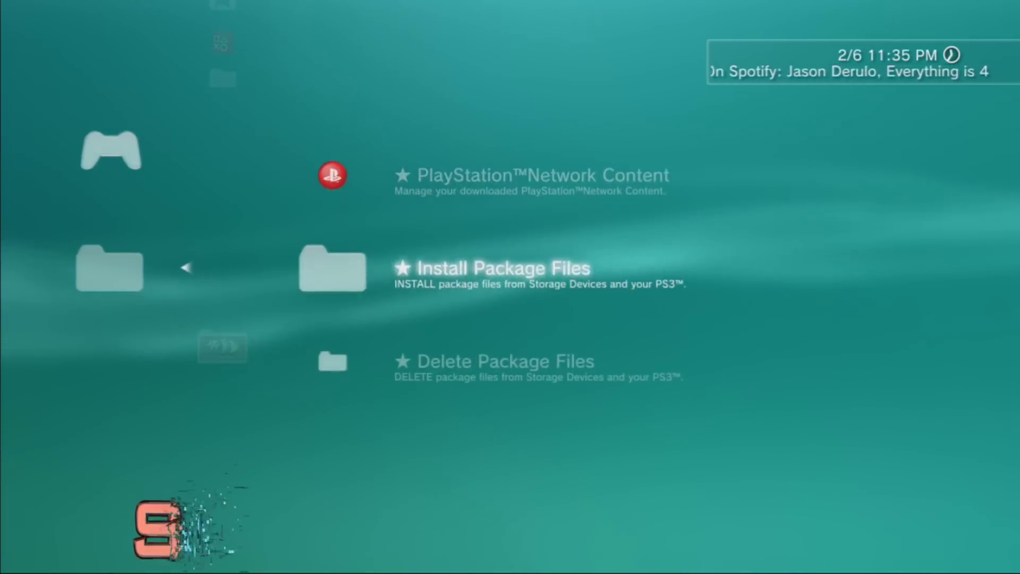
key("Return")
key("Down")
key("Return")
key("Escape")
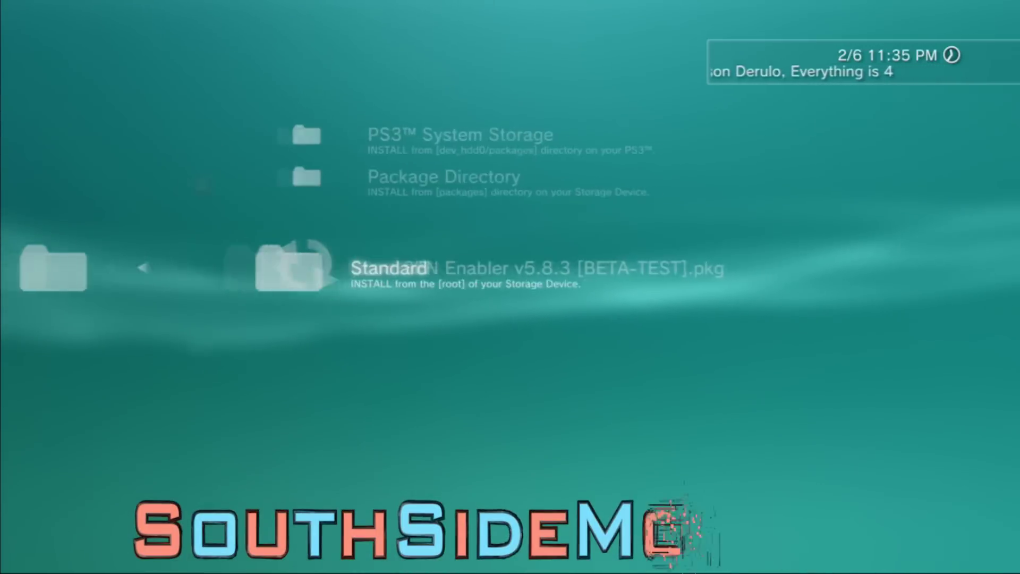
key("Escape")
key("Escape")
key("Down")
key("Return")
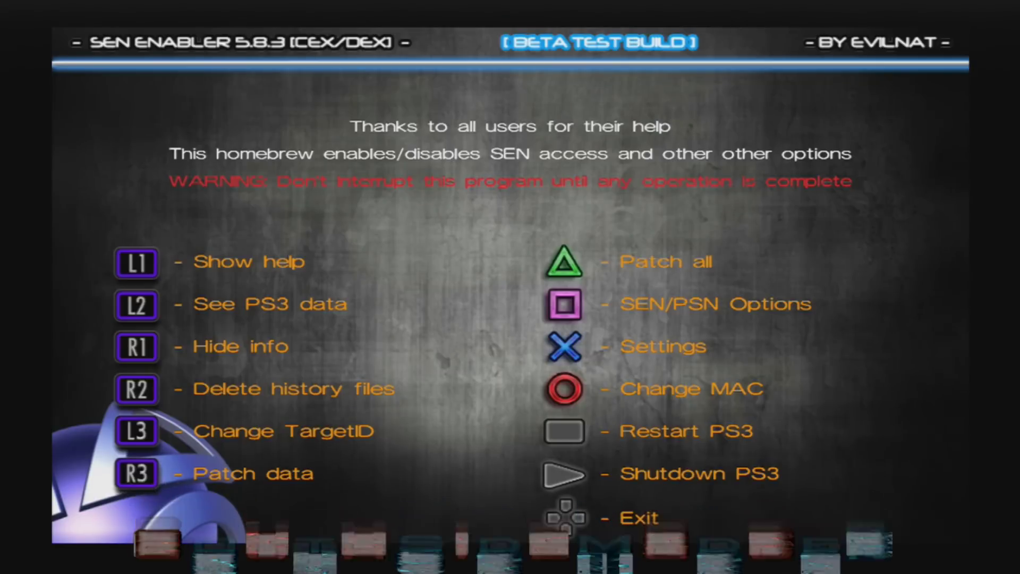
- Enable SEN access under SEN/PSN Options > Enable/Disable SEN access, confirm, and accept the reboot
key("s")
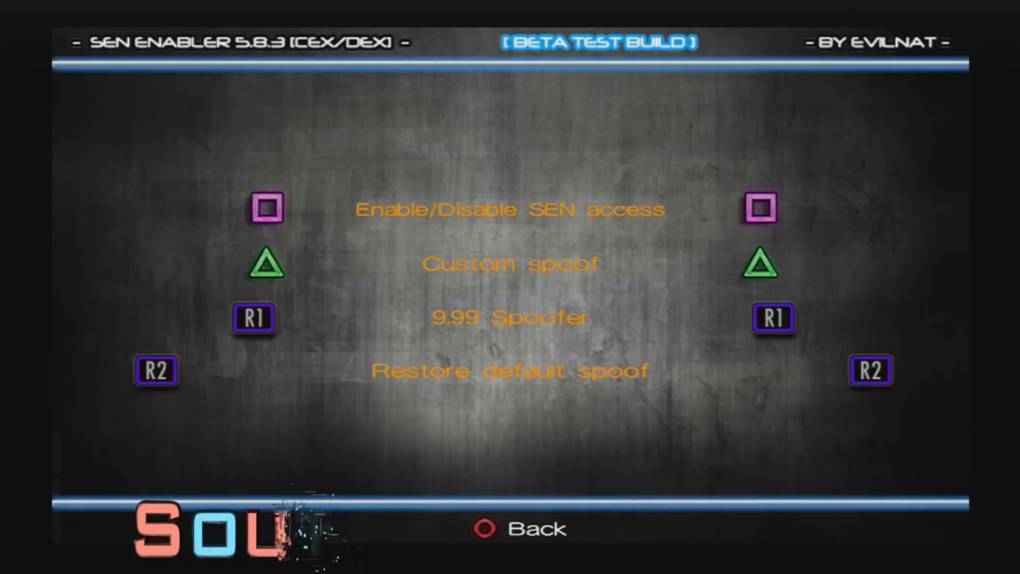
key("s")
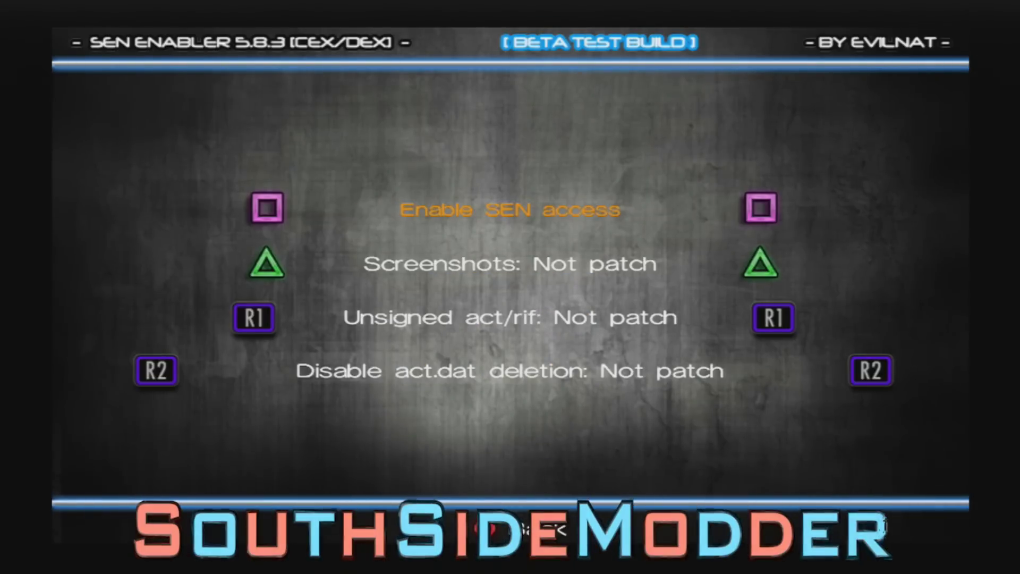
key("s")
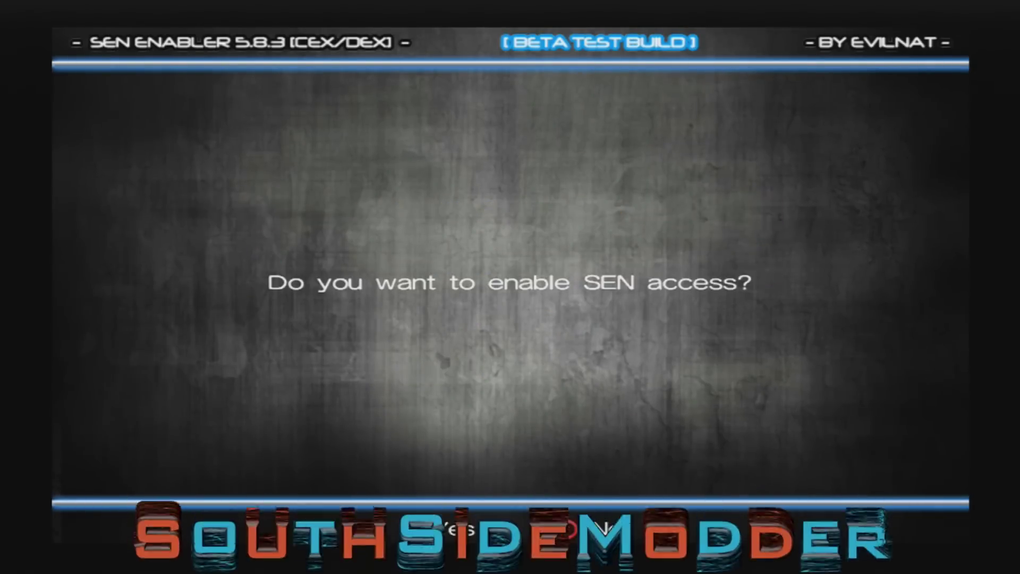
key("s")
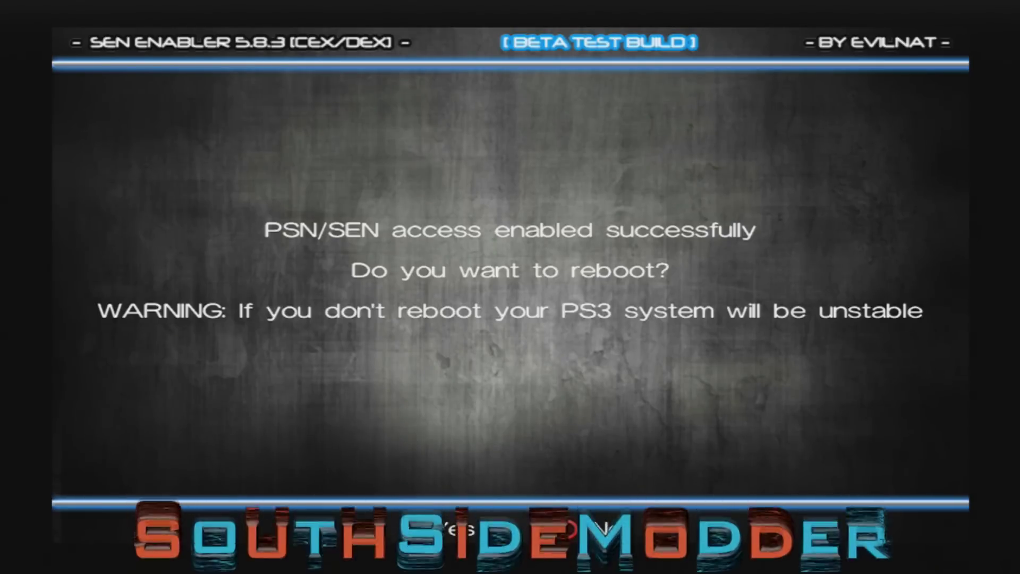
key("Return")
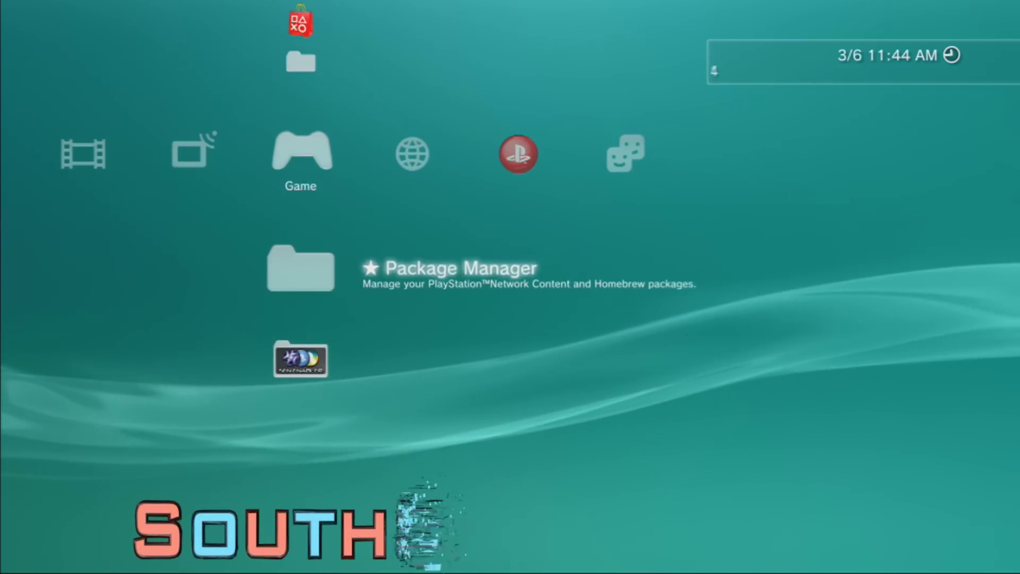
- Verify Settings > System Settings > System Information reports system software version 4.75
key("Left")
key("Left")
key("Left")
key("Left")
key("Left")
key("Down")
key("Down")
key("Down")
key("Down")
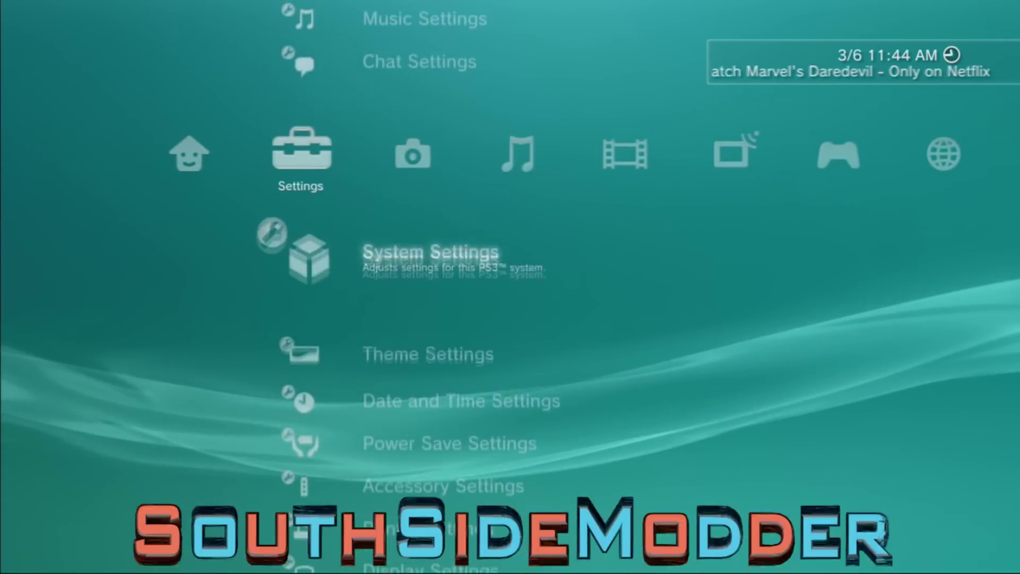
key("Return")
key("Down")
key("Down")
key("Down")
key("Down")
key("Down")
key("Down")
key("Down")
key("Down")
key("Down")
key("Down")
key("Down")
key("Down")
key("Down")
key("Down")
key("Down")
key("Down")
key("Down")
key("Down")
key("Down")
key("Down")
key("Down")
key("Down")
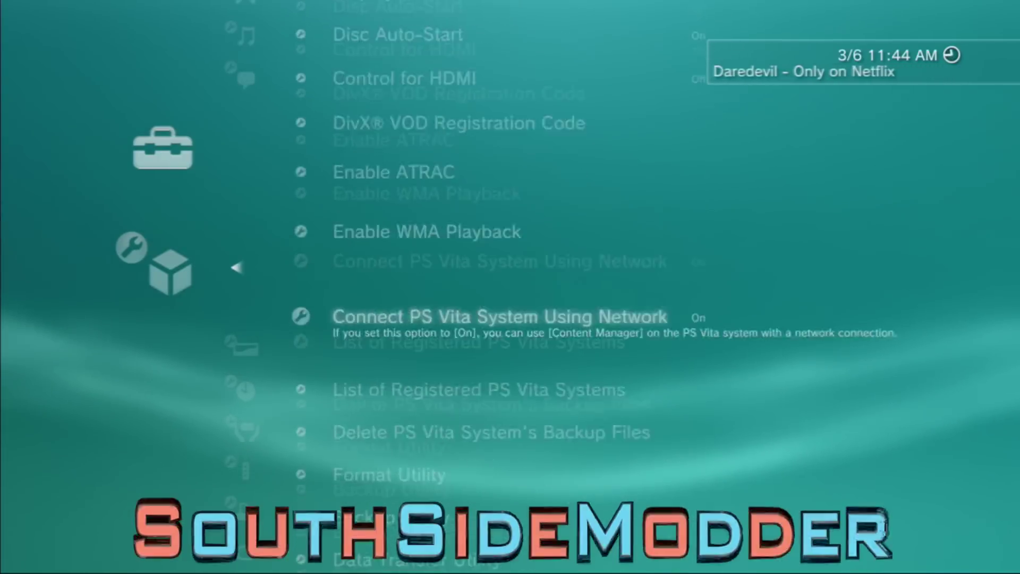
key("Return")
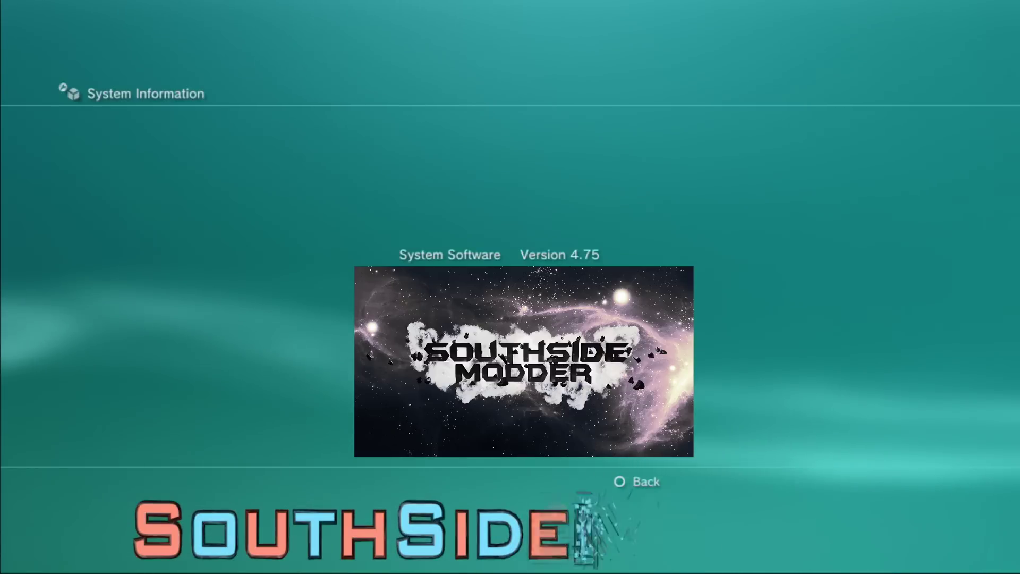
key("Escape")
key("Right")
key("Right")
key("Right")
key("Right")
key("Right")
key("Right")
key("Right")
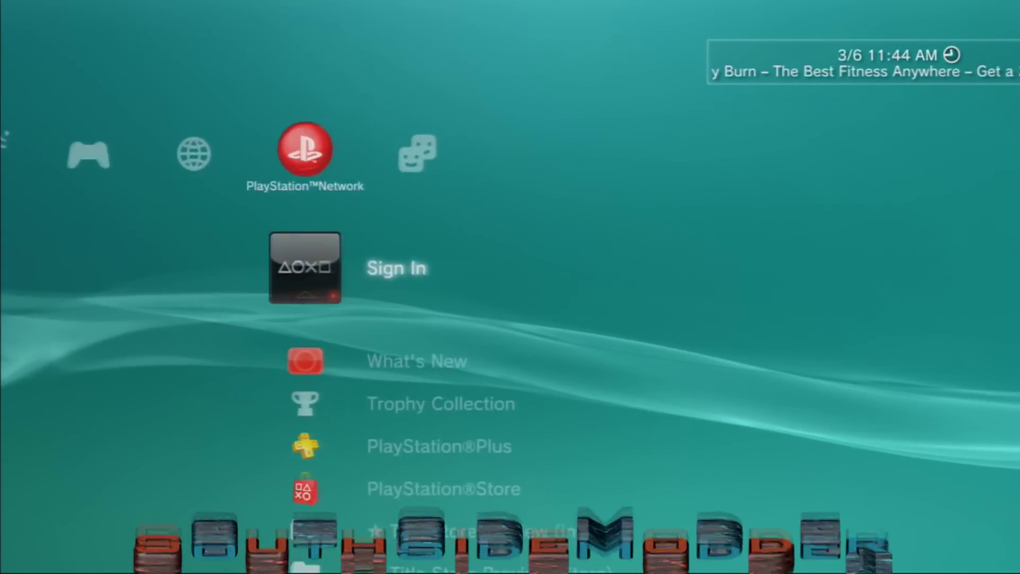
- Sign in to PSN and view the online account's Friends list
key("Return")
key("Return")
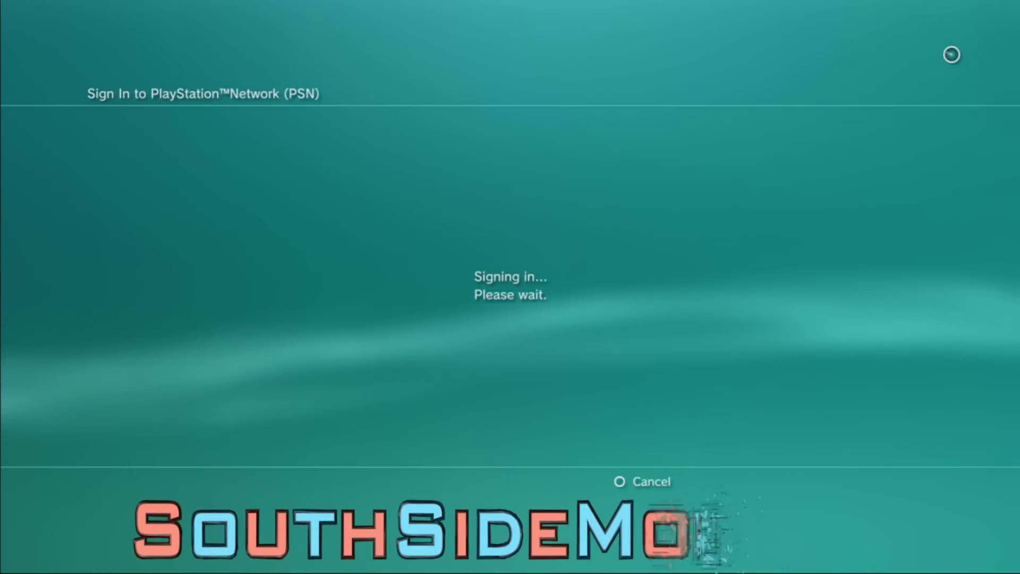
key("Right")
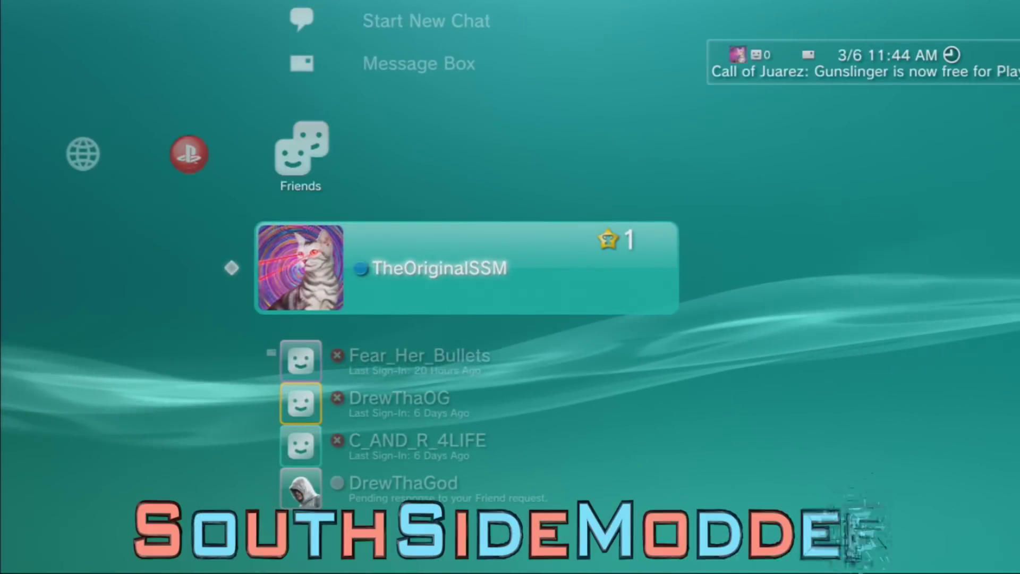
key("Up")
key("Down")
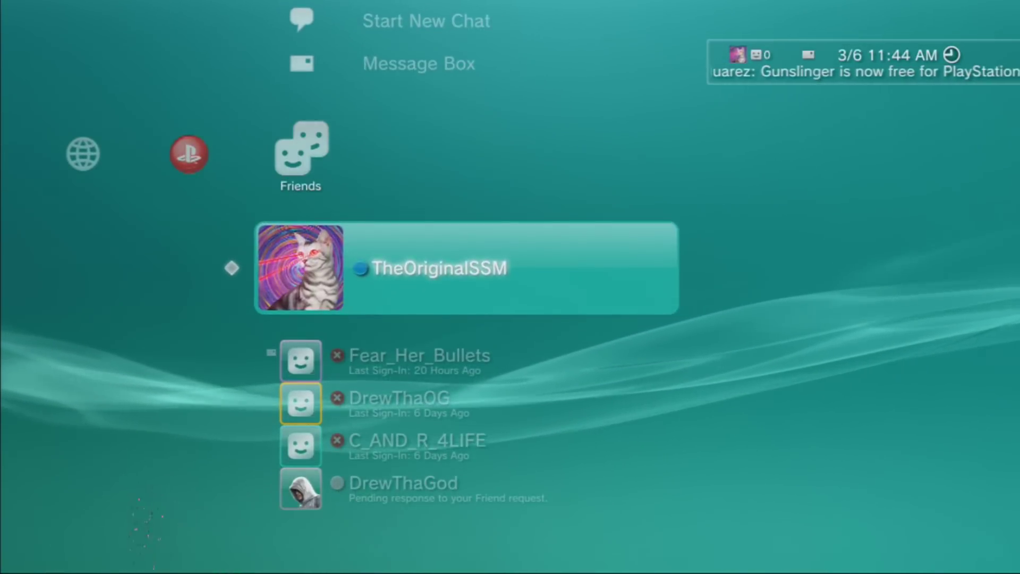